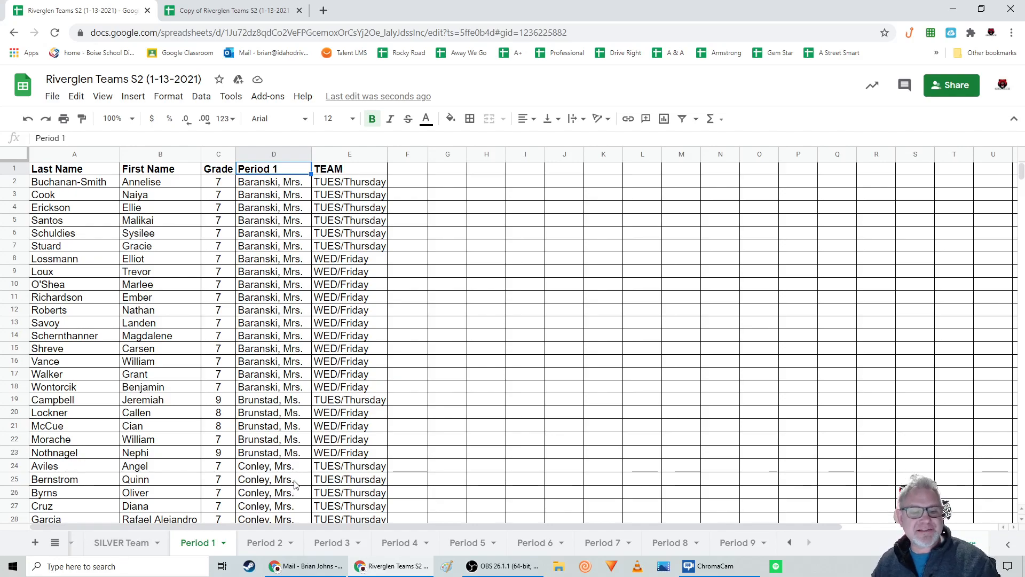
Look over the SILVER Team and All Students sheets and check who the spreadsheet is shared with
left_click(123, 546)
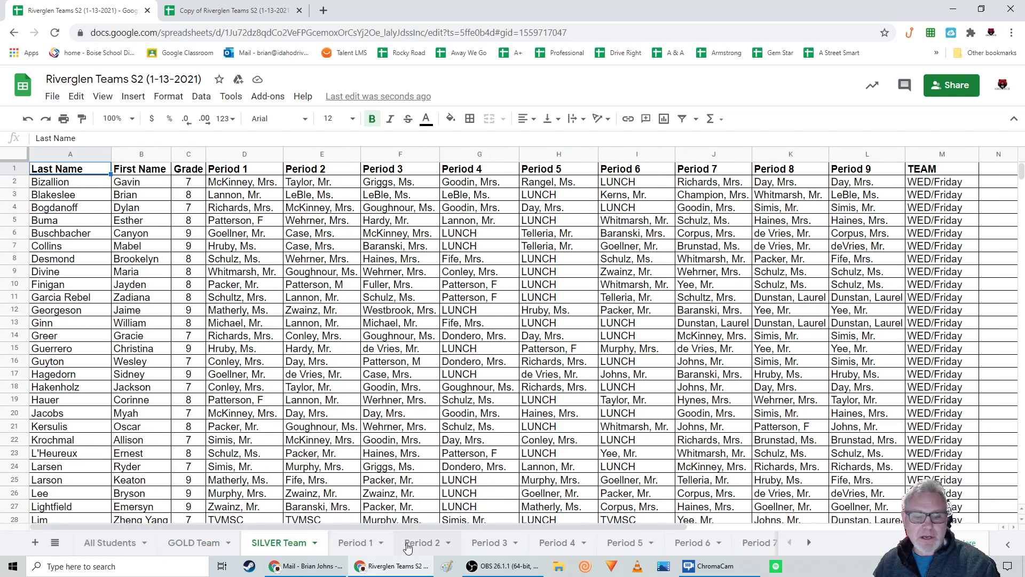
left_click(116, 547)
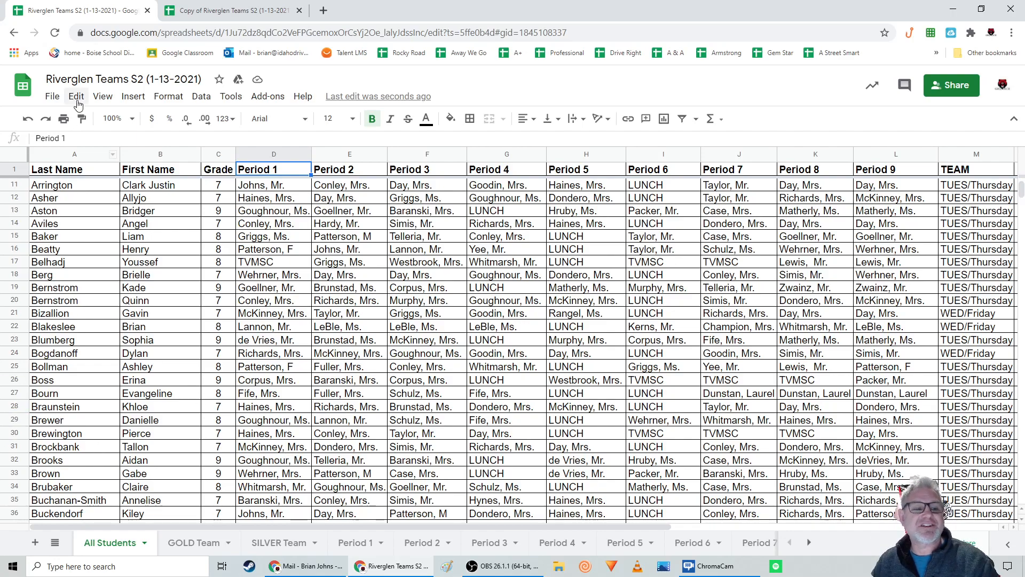
left_click(955, 92)
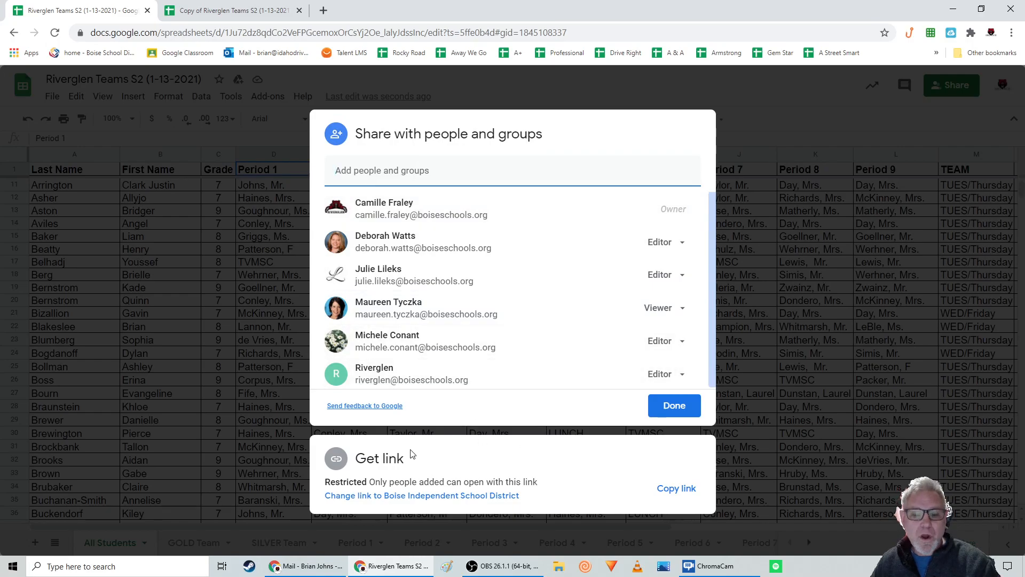
left_click(676, 410)
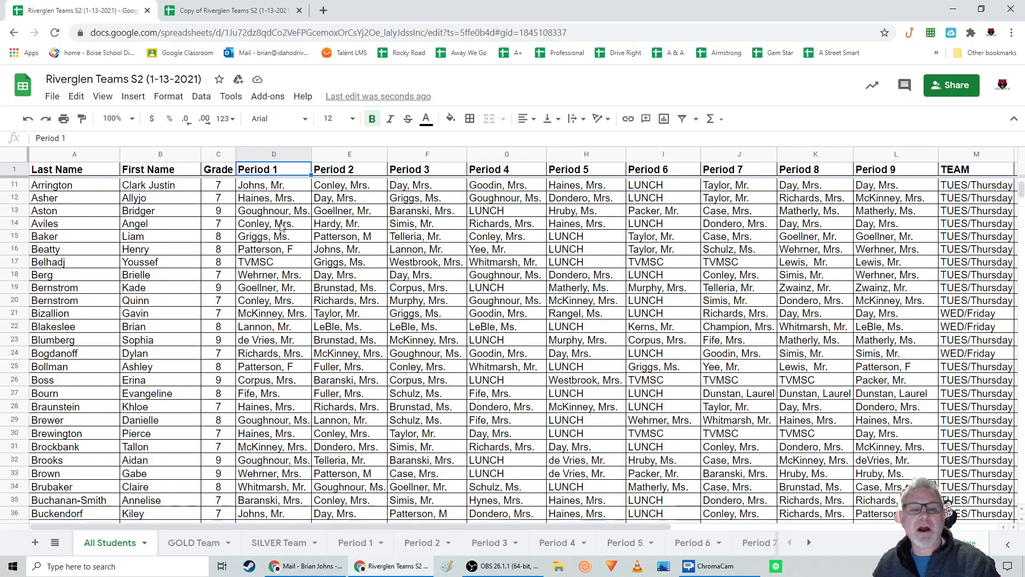
Make a copy of the spreadsheet in My Drive under the name Copy of Riverglen Teams S2 (1-13-2021)
left_click(52, 97)
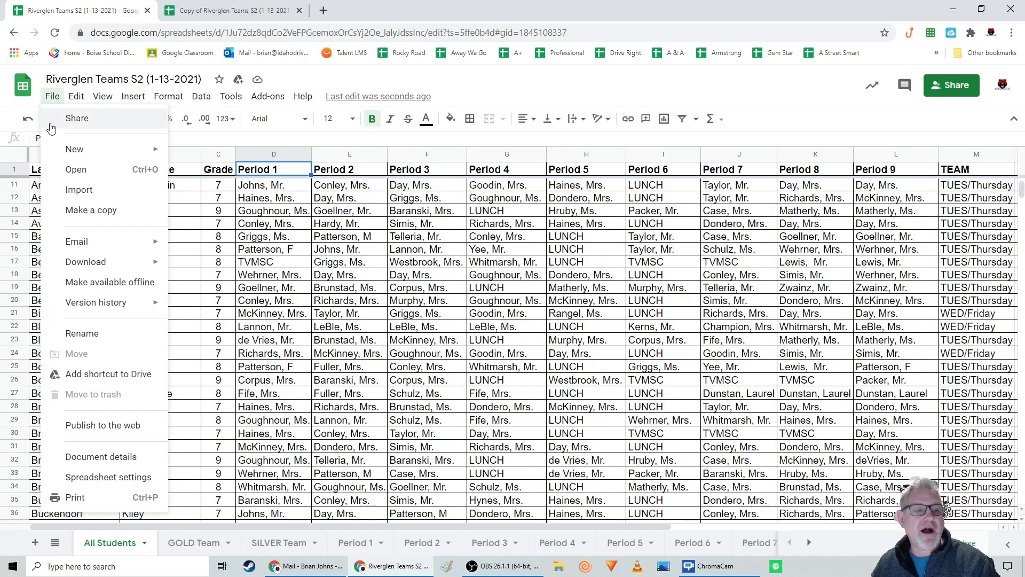
left_click(81, 212)
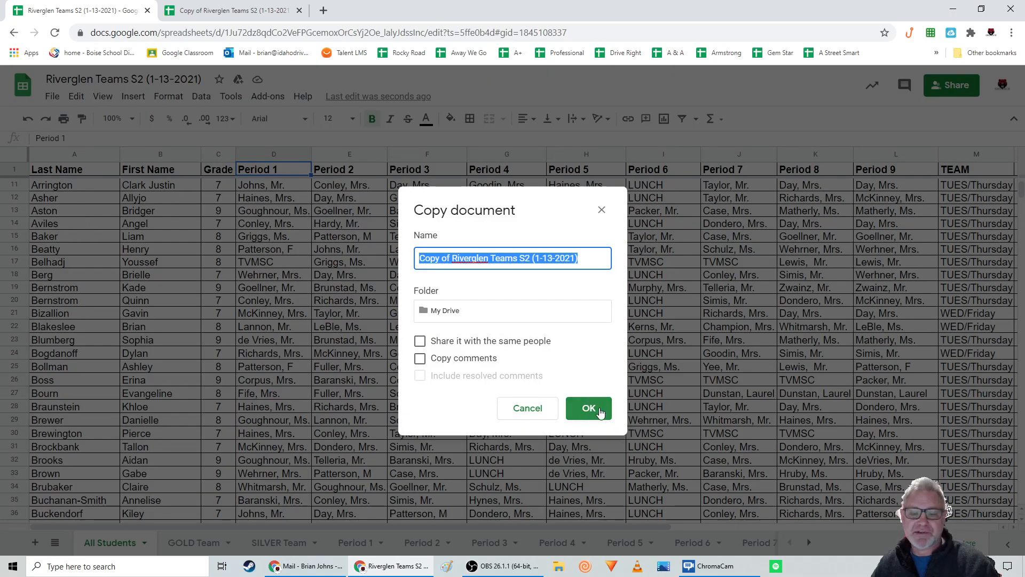
left_click(597, 409)
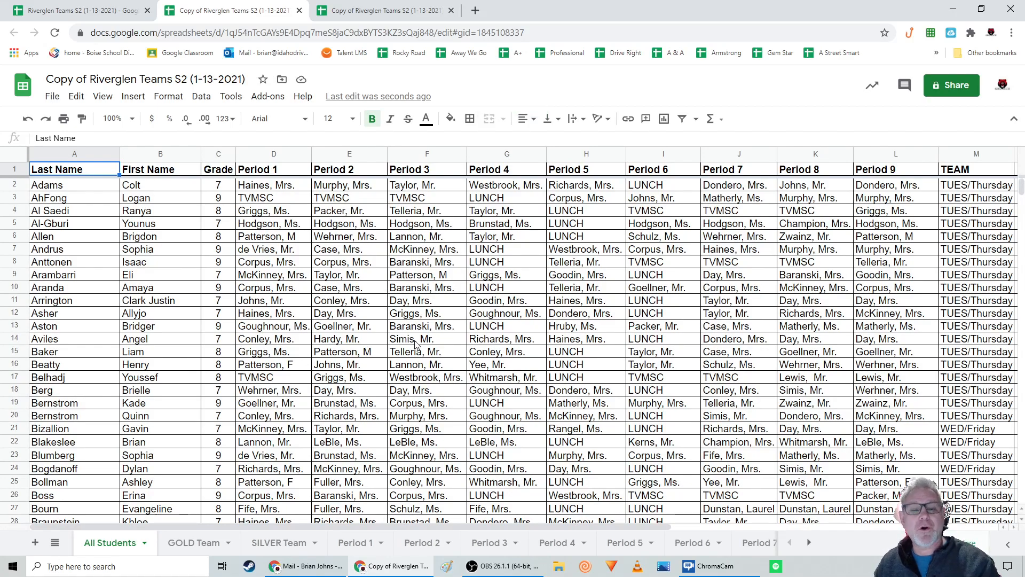
left_click(54, 98)
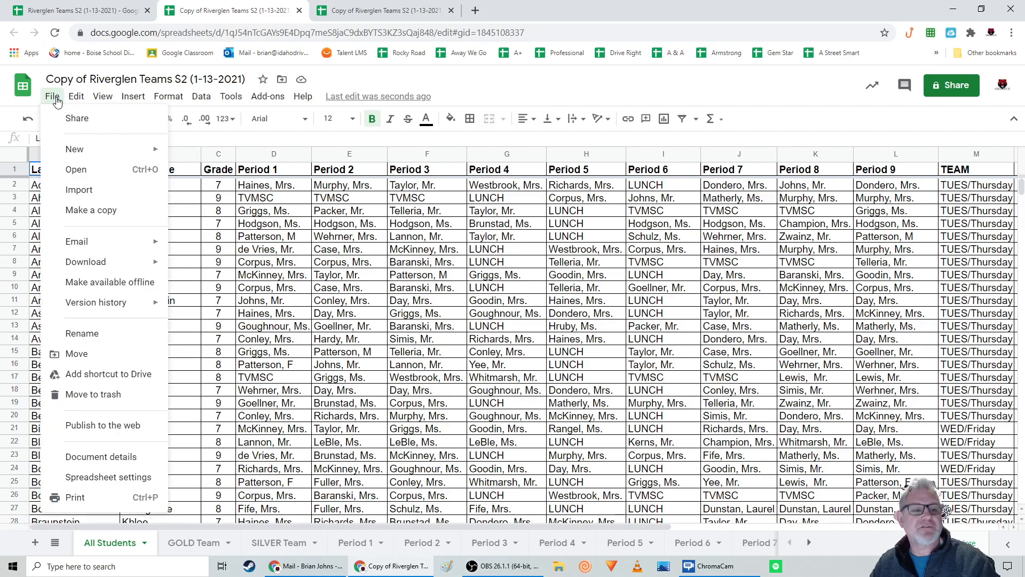
left_click(474, 88)
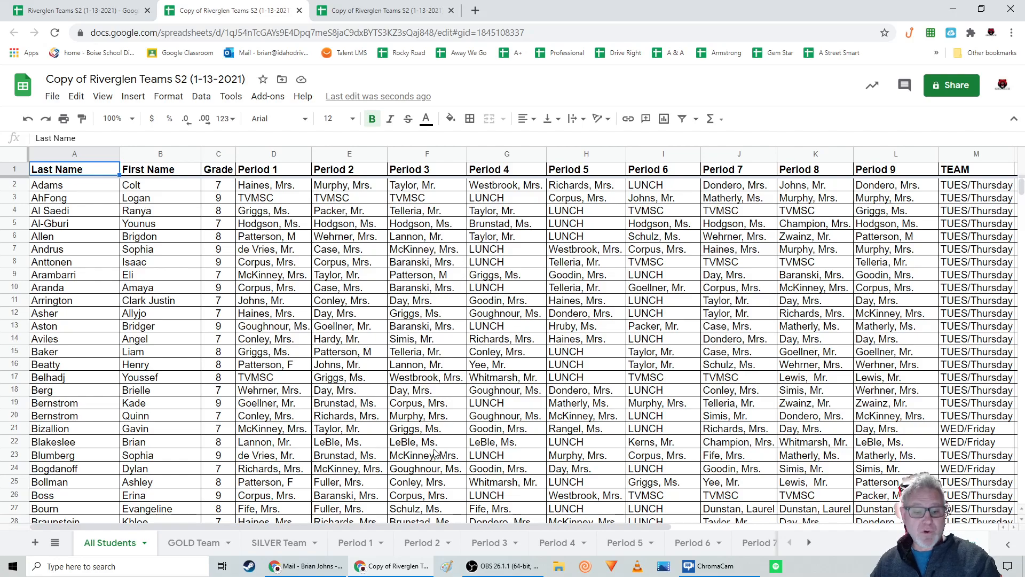
In the copied spreadsheet, filter the Period 1 sheet's Period 1 column to only the teacher's own name, and turn the filter off again
left_click(352, 543)
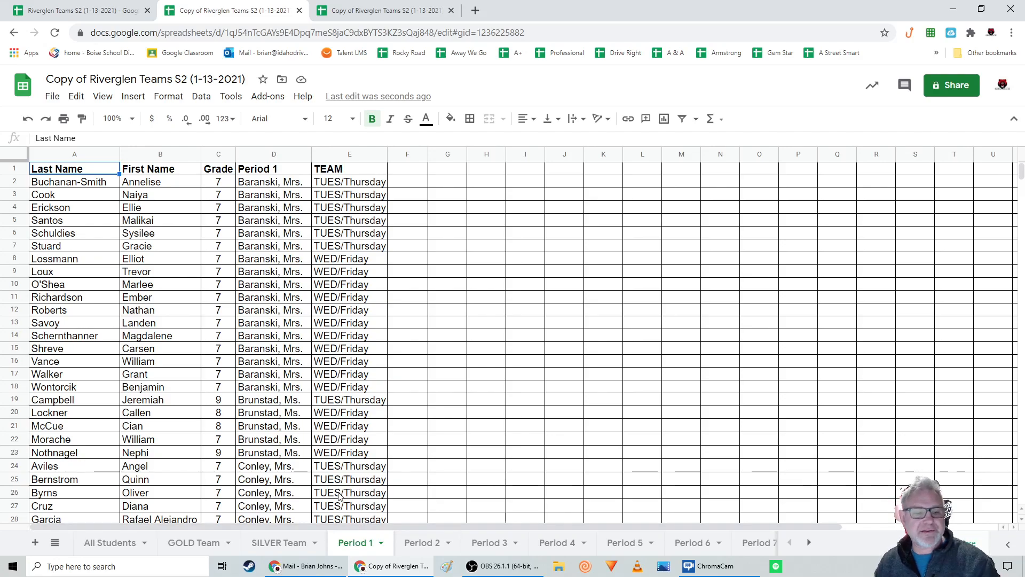
left_click(683, 119)
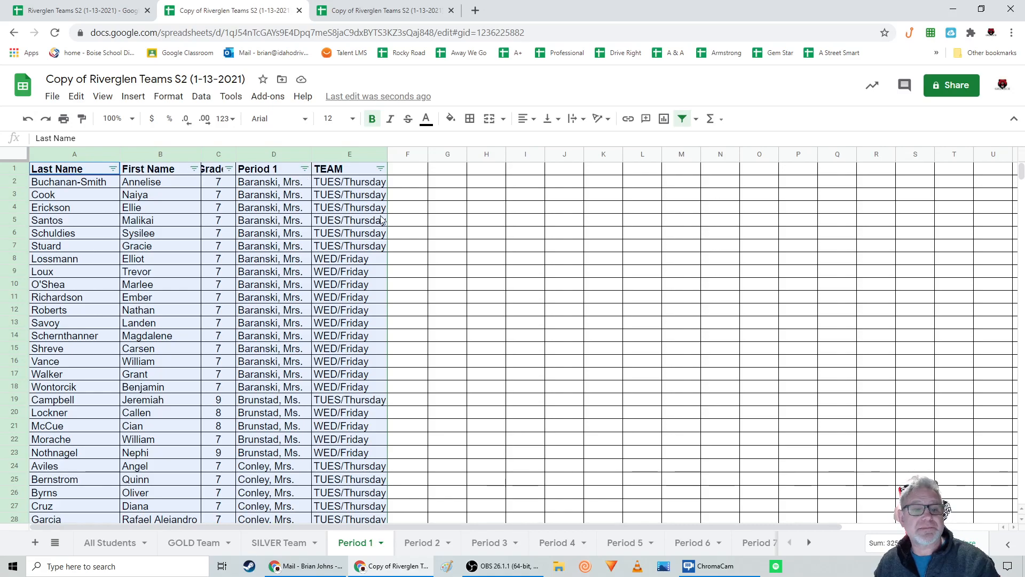
left_click(305, 169)
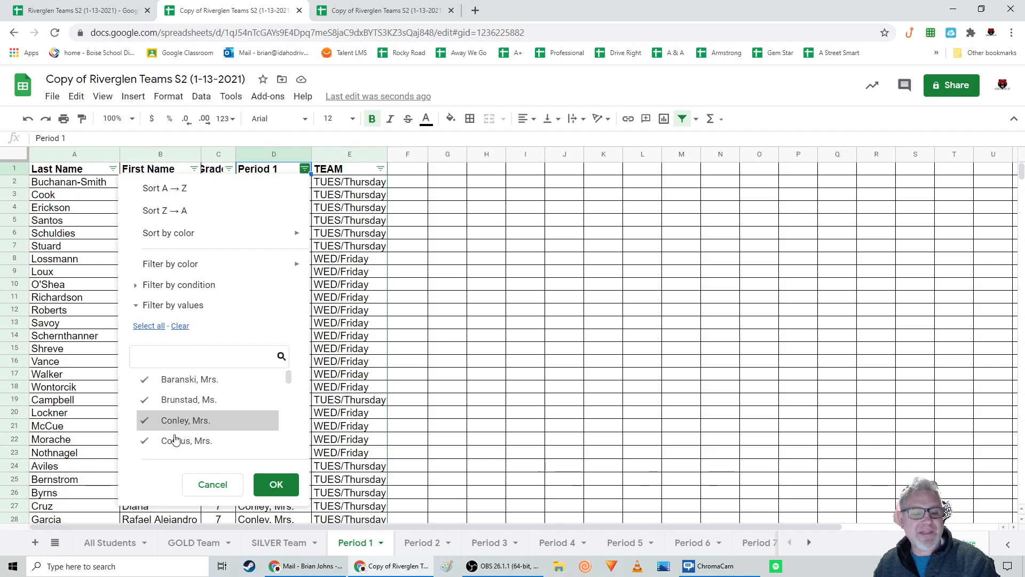
scroll(251, 405, "down", 8)
scroll(249, 422, "up", 5)
scroll(249, 422, "up", 3)
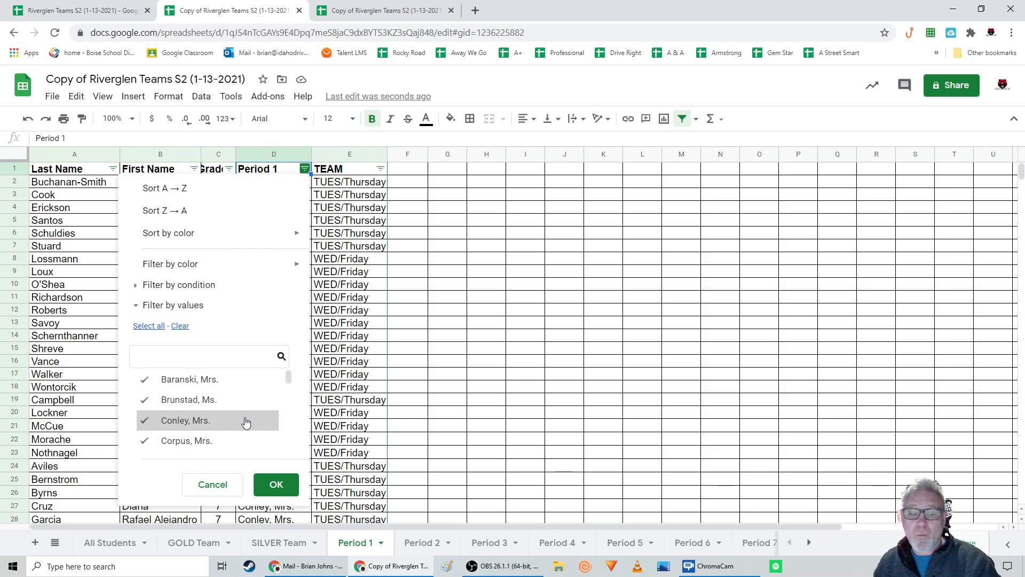
left_click(180, 327)
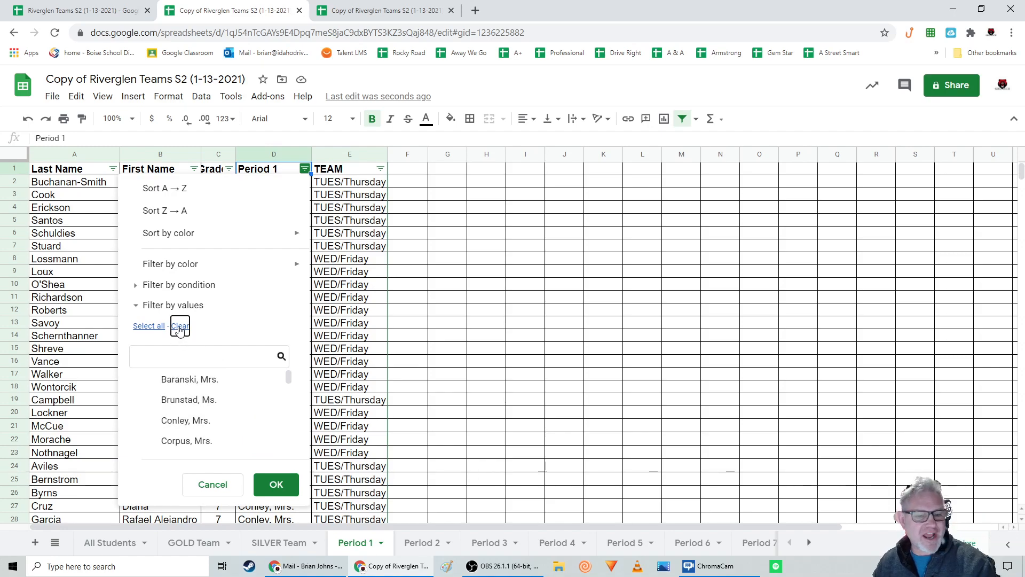
scroll(190, 416, "down", 4)
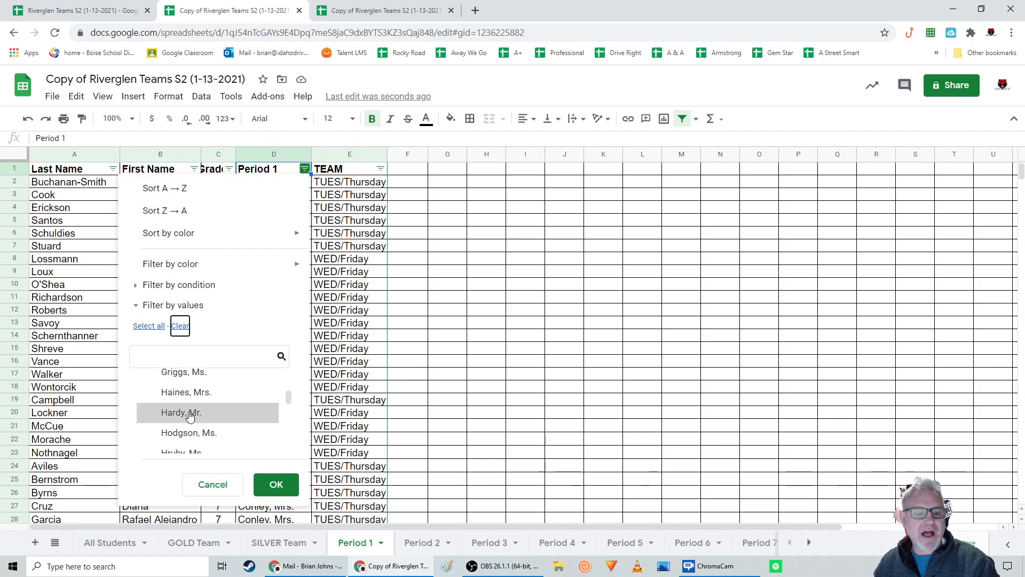
scroll(190, 416, "down", 2)
left_click(183, 411)
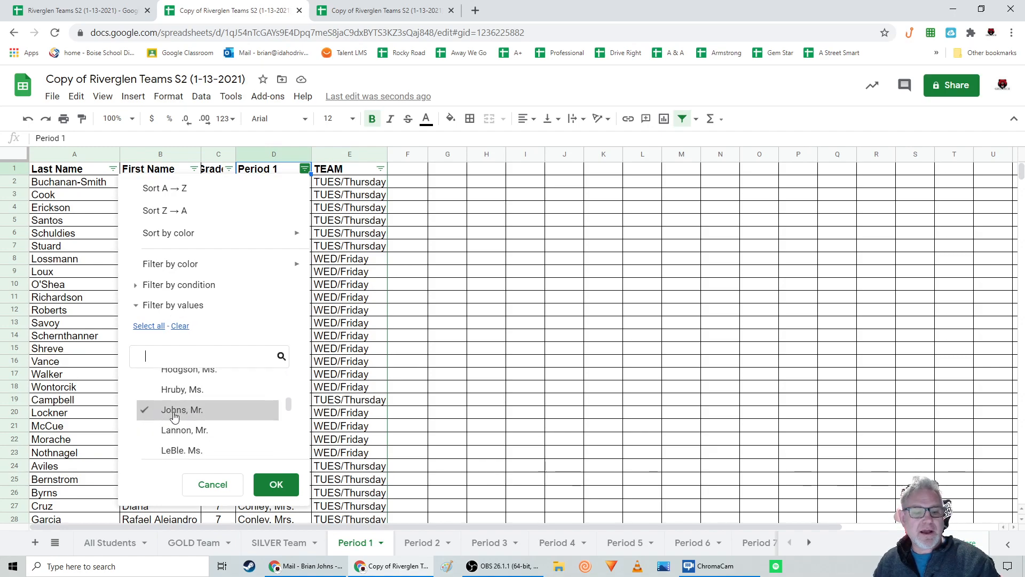
left_click(275, 483)
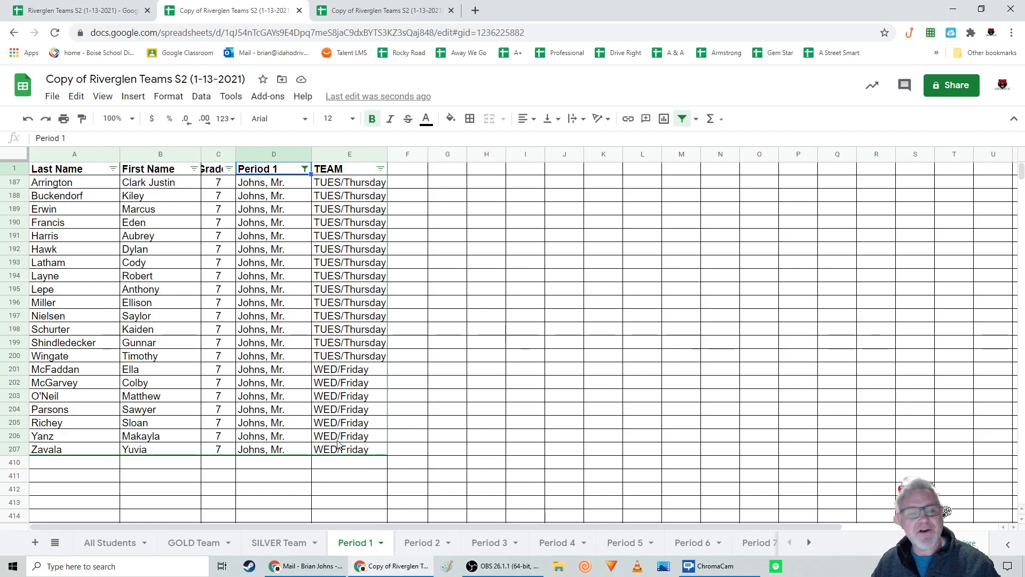
left_click(683, 120)
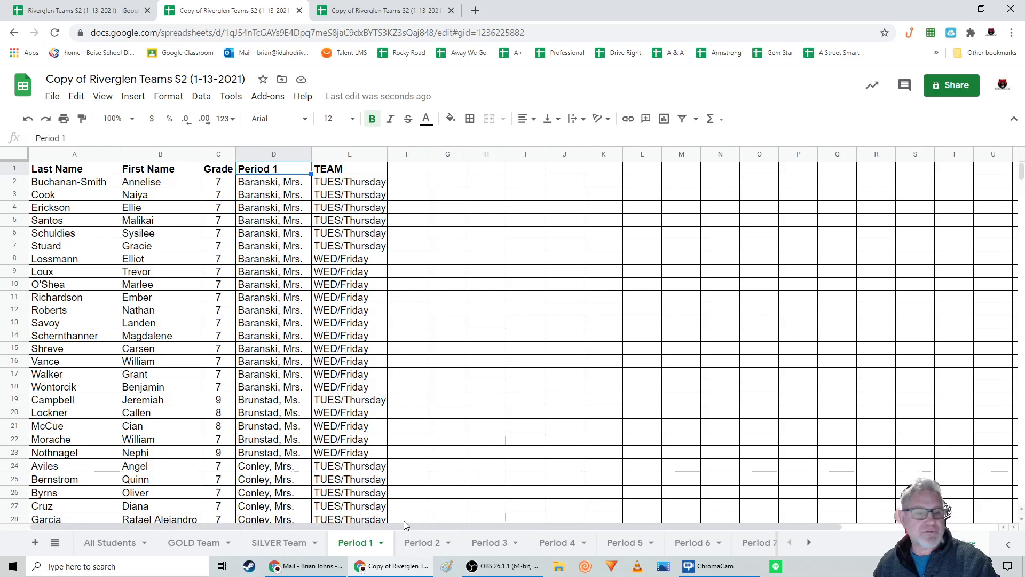
Create a filter on the Period 2 sheet and show only rows with the teacher's own name in the Period 2 column
left_click(423, 550)
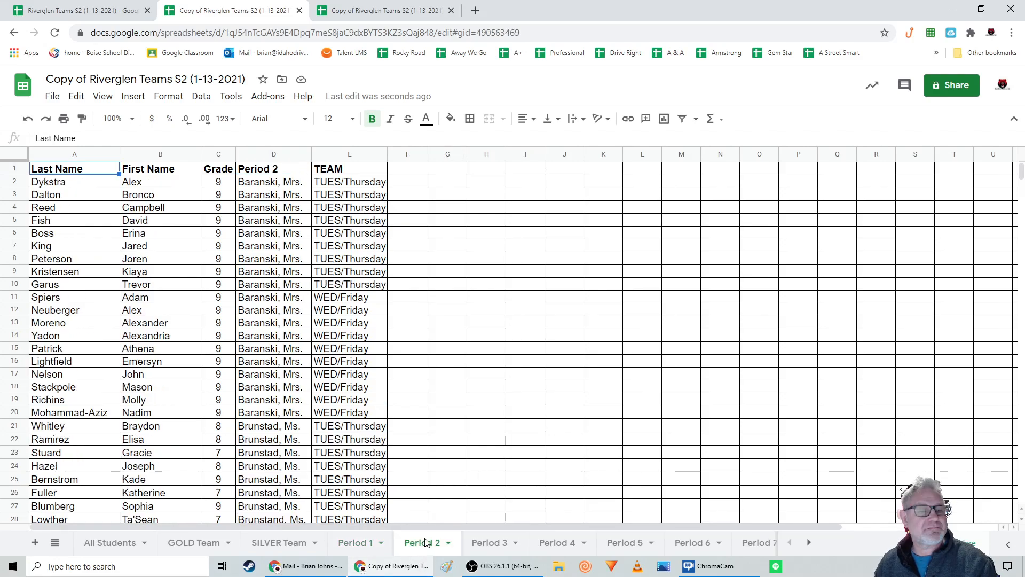
left_click(683, 119)
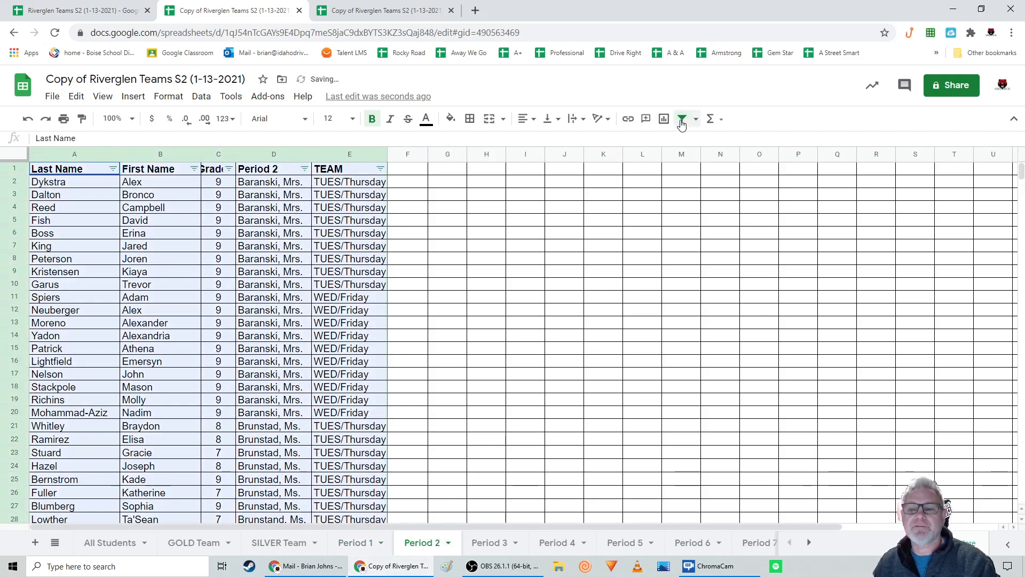
left_click(304, 169)
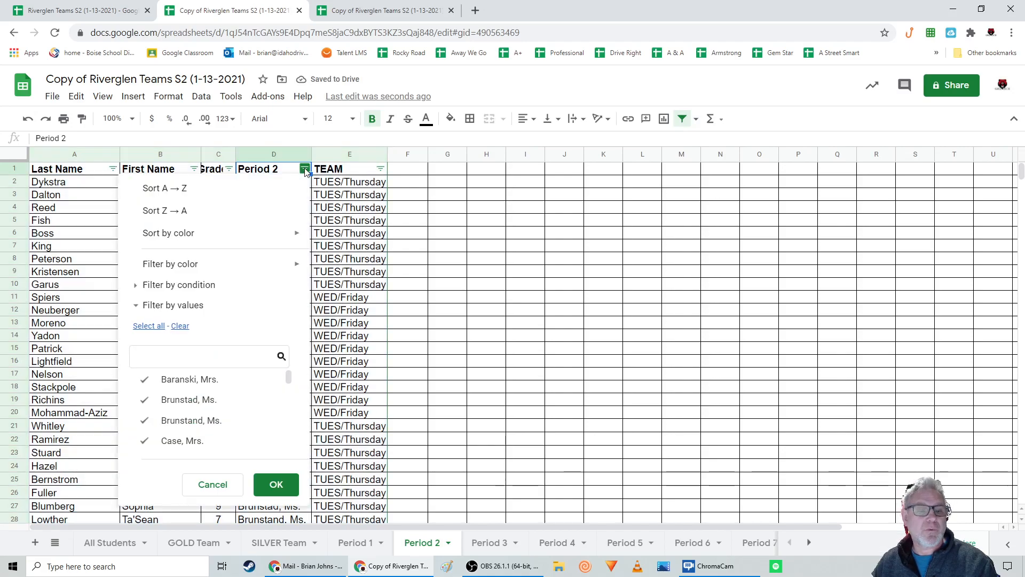
left_click(180, 327)
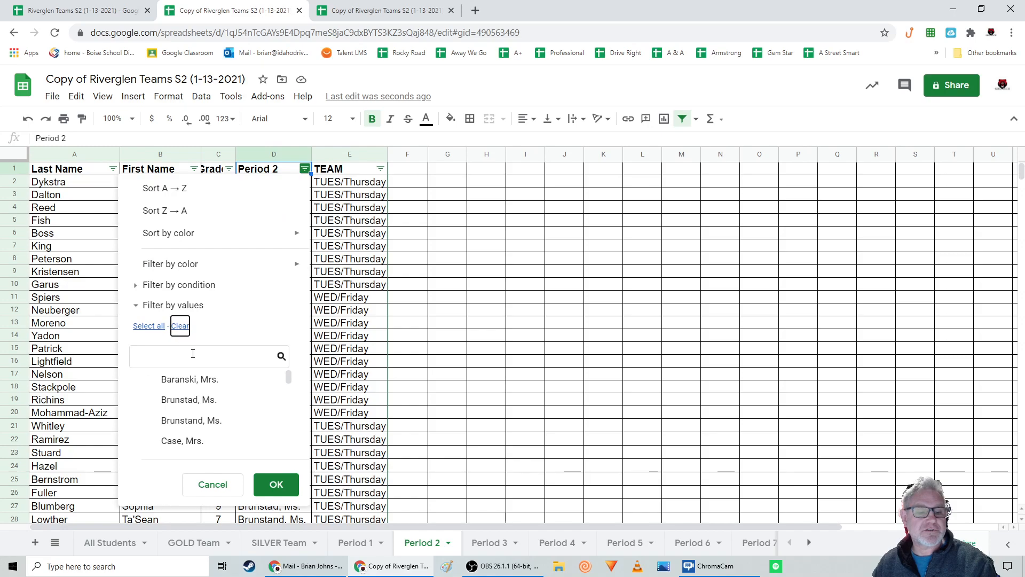
scroll(208, 390, "down", 5)
scroll(208, 390, "down", 3)
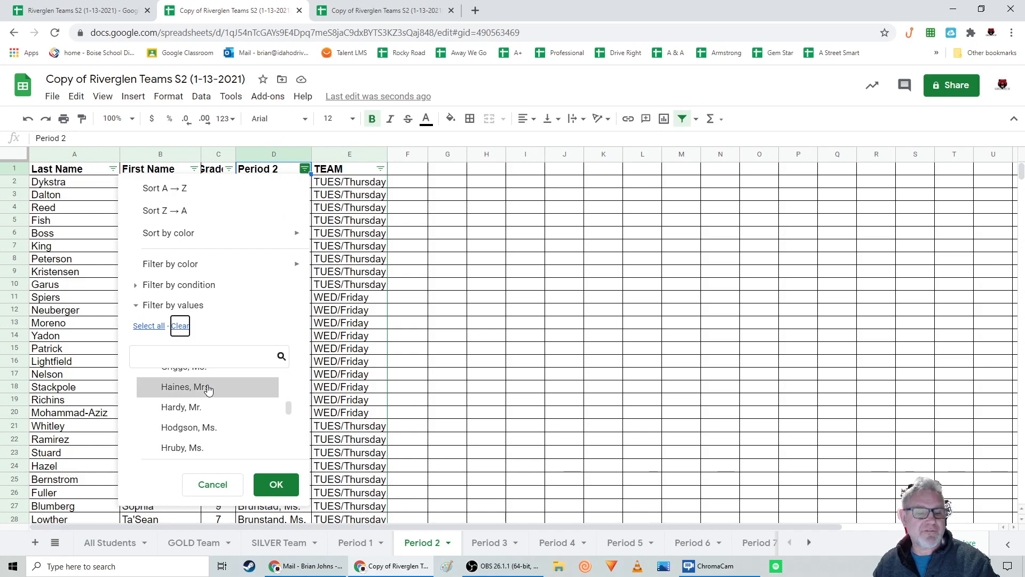
scroll(207, 390, "down", 2)
left_click(189, 406)
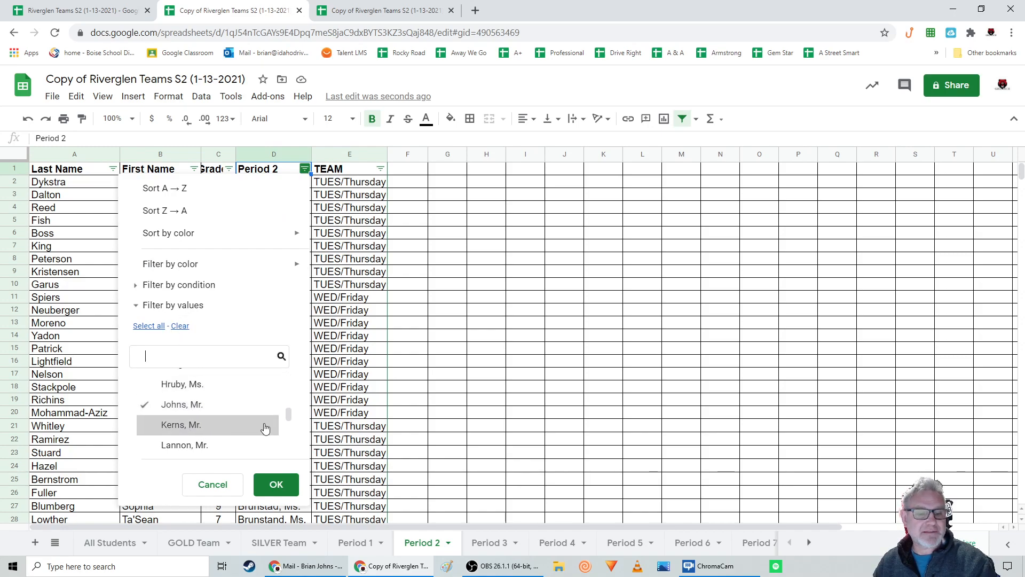
left_click(276, 486)
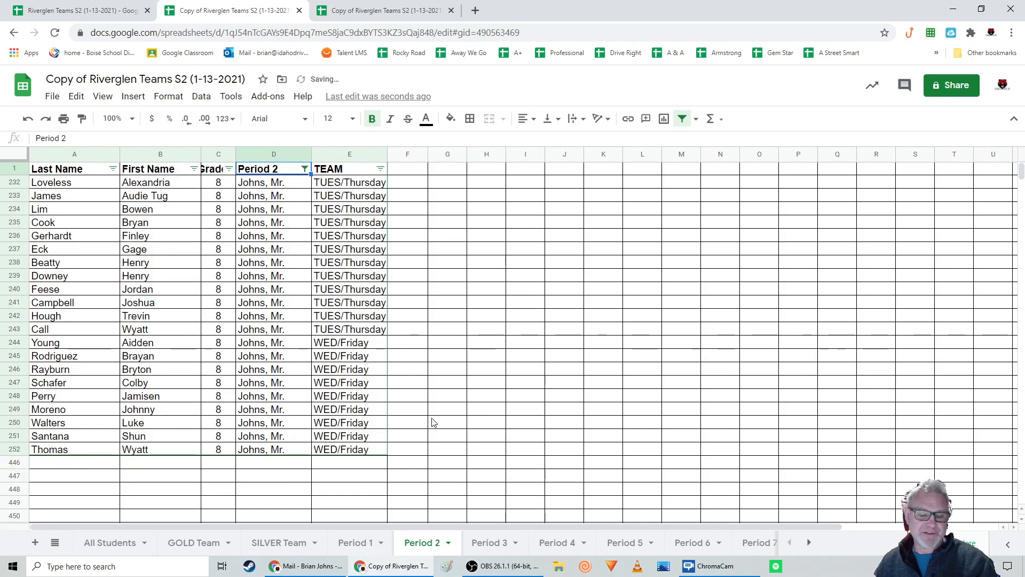